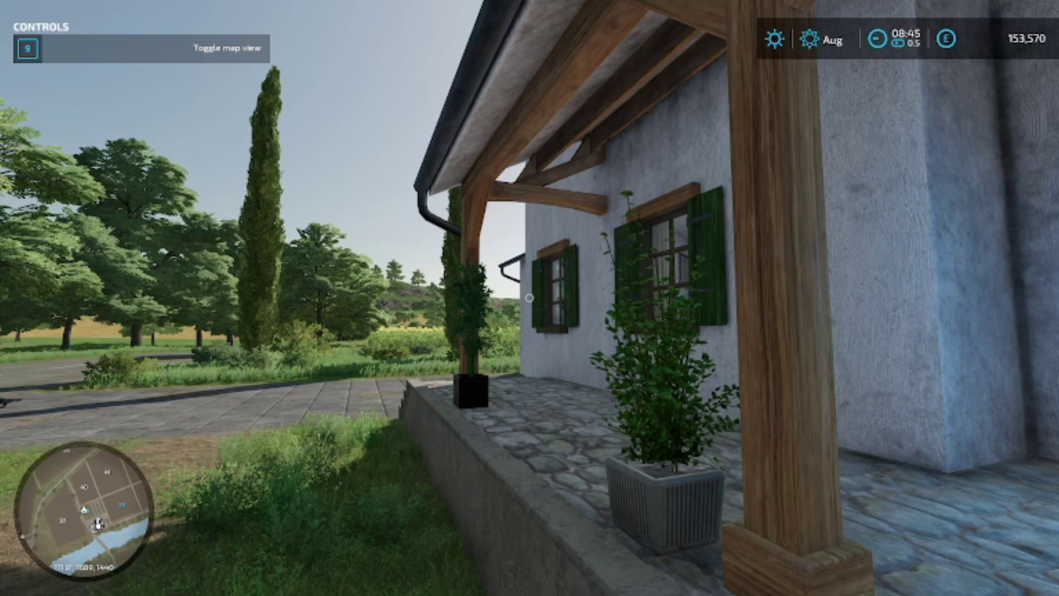
Walk about the yard looking toward the garden, then bring up the full-screen field map.
key("w")
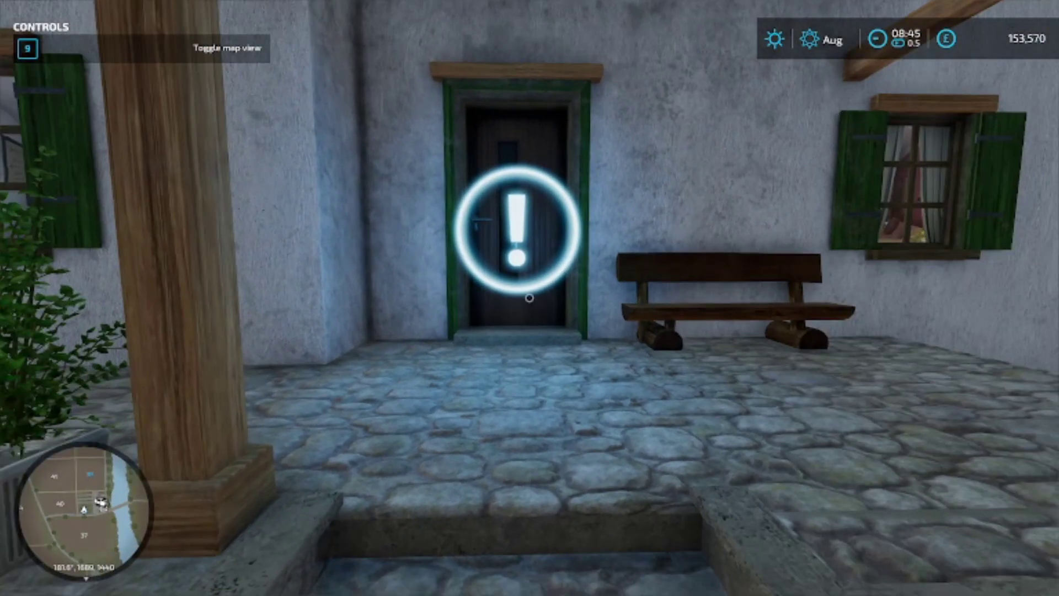
left_click_drag(530, 298, 745, 298)
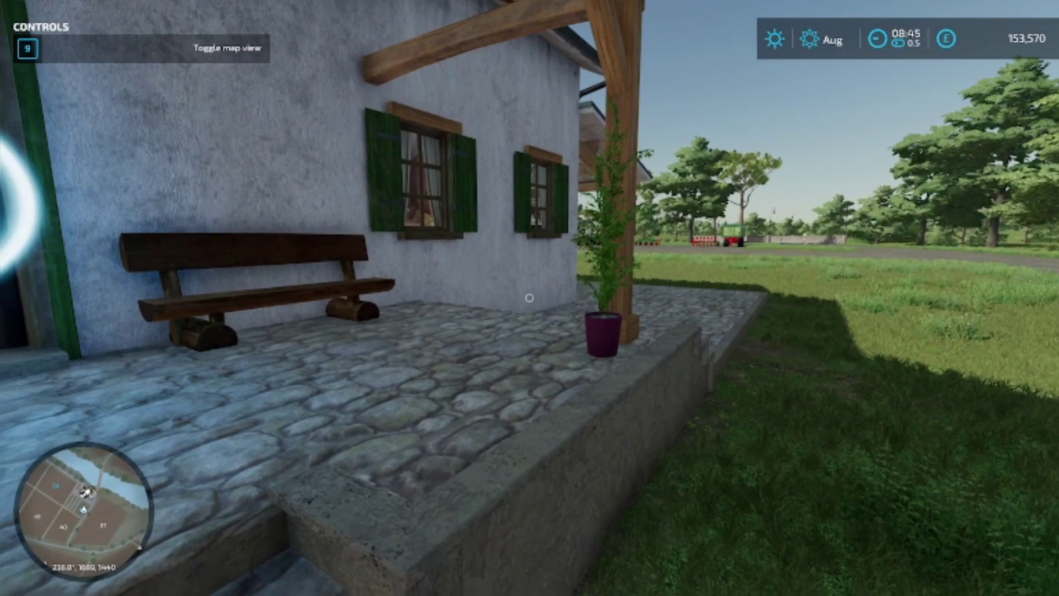
left_click_drag(529, 298, 365, 297)
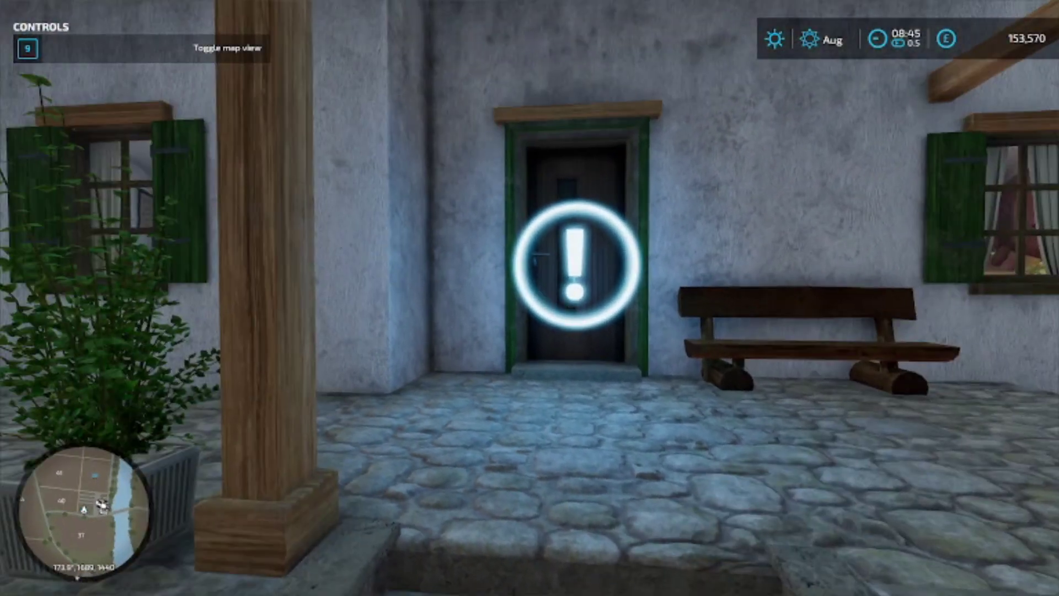
left_click_drag(530, 298, 248, 298)
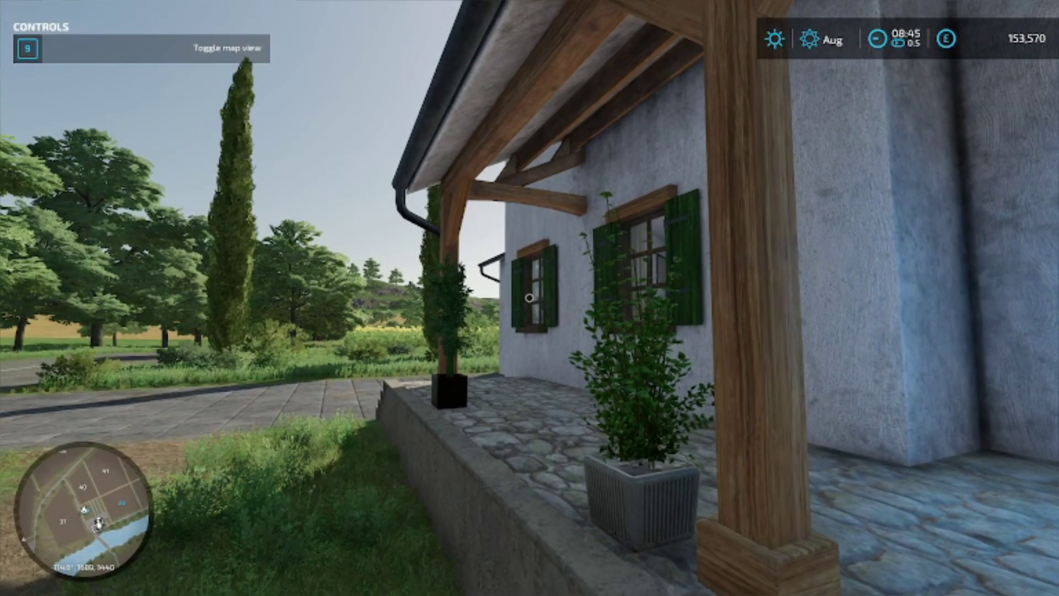
left_click_drag(530, 297, 331, 298)
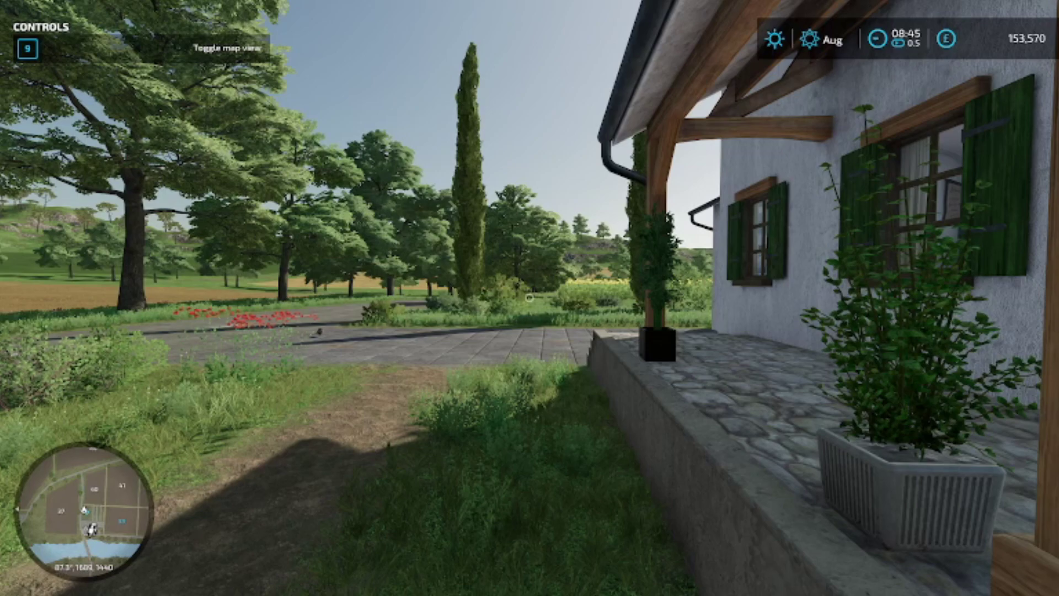
key("w")
key("w")
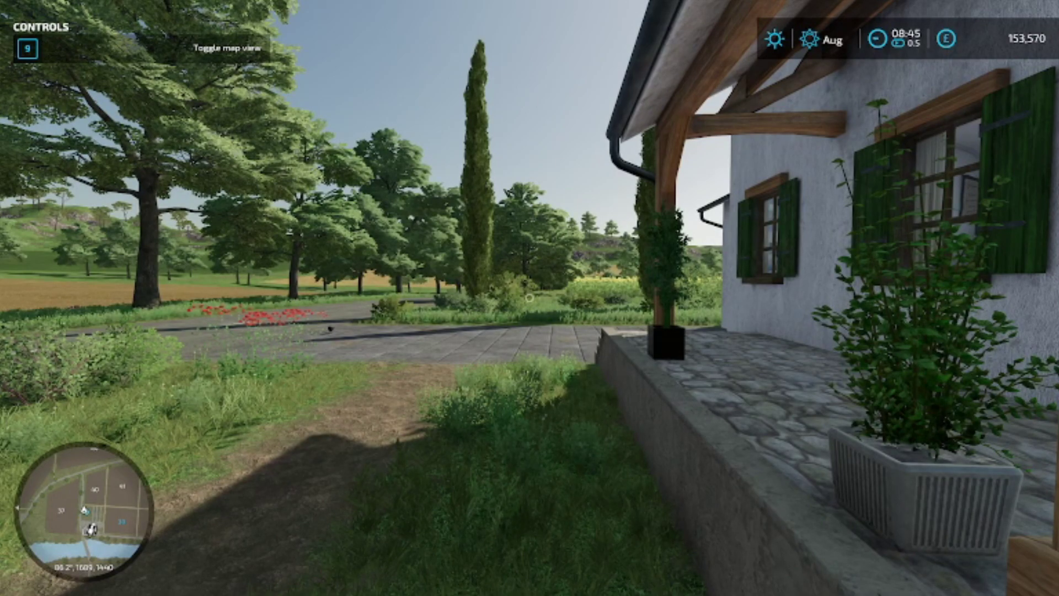
key("9")
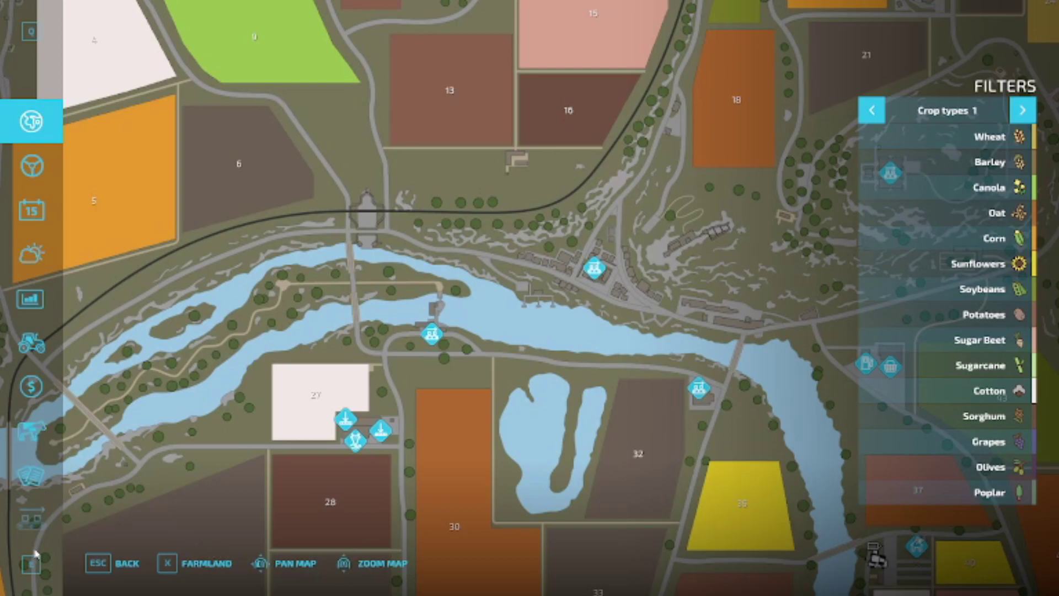
Page past production chains and statistics to General Settings and quit the game.
left_click(32, 520)
left_click(32, 520)
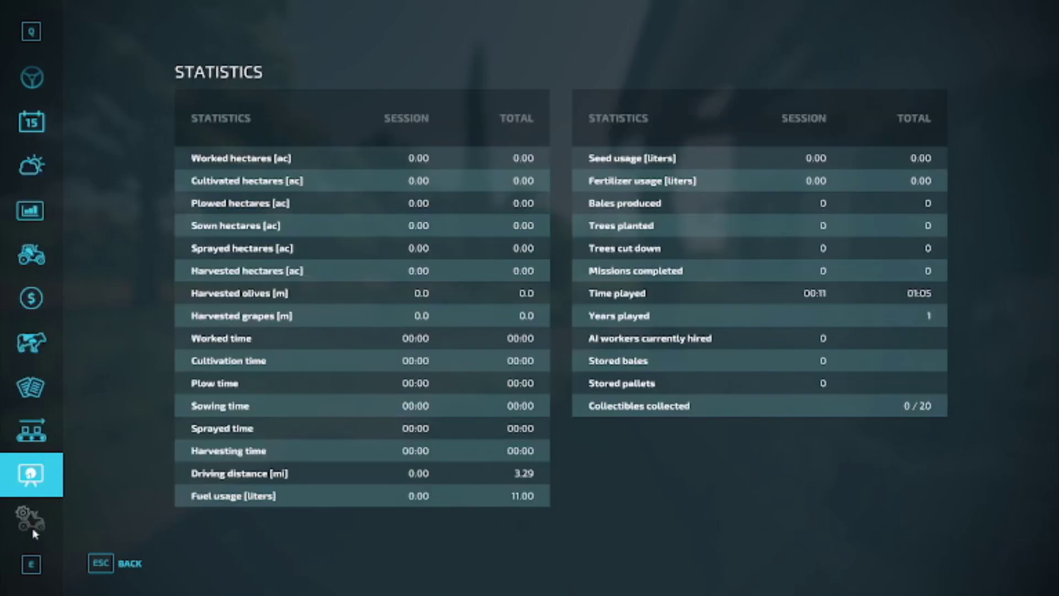
left_click(32, 520)
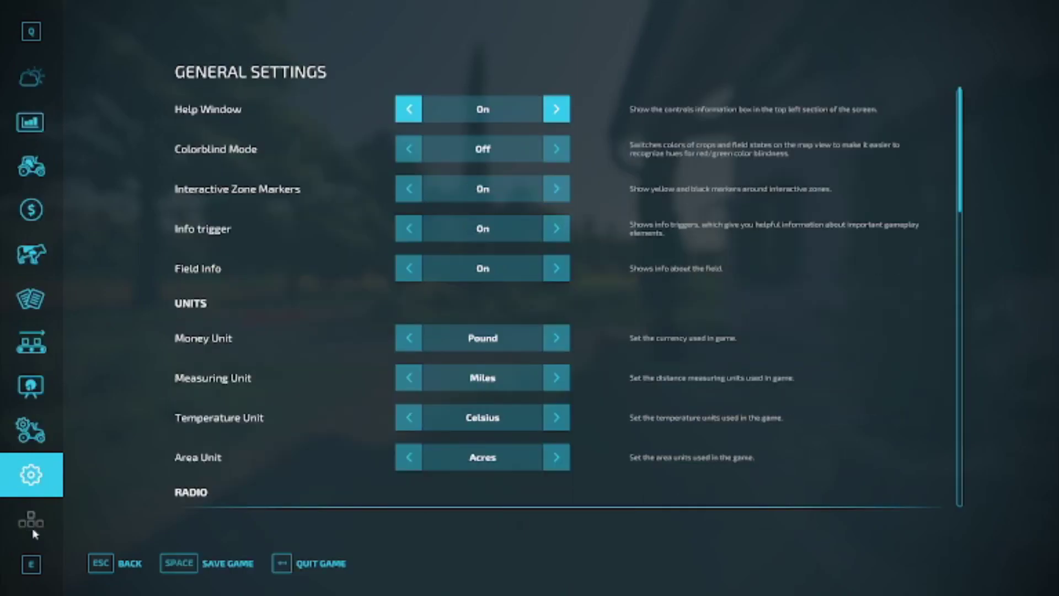
left_click(328, 566)
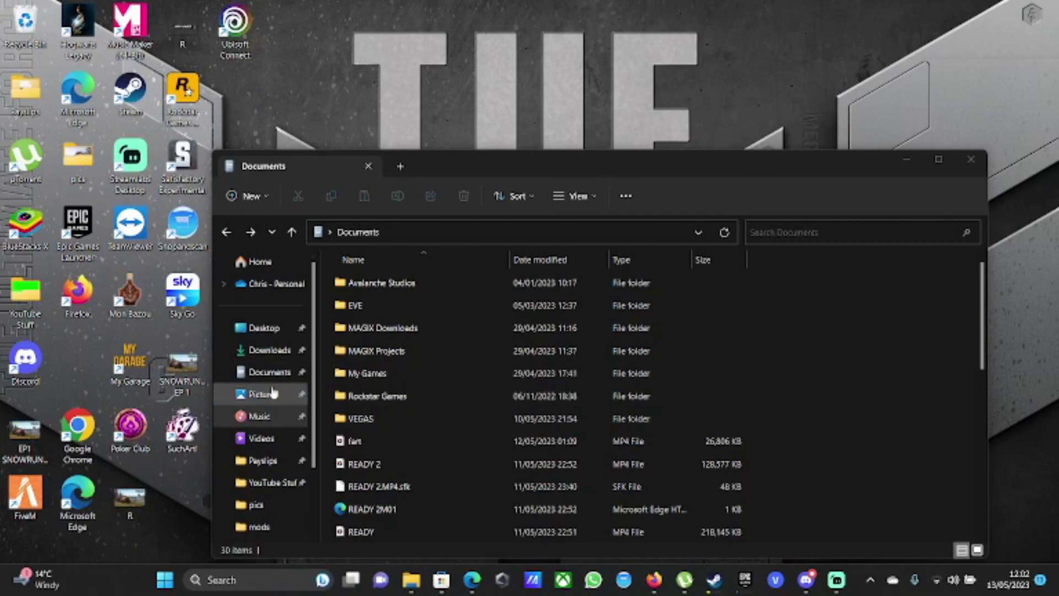
mouse_move(411, 580)
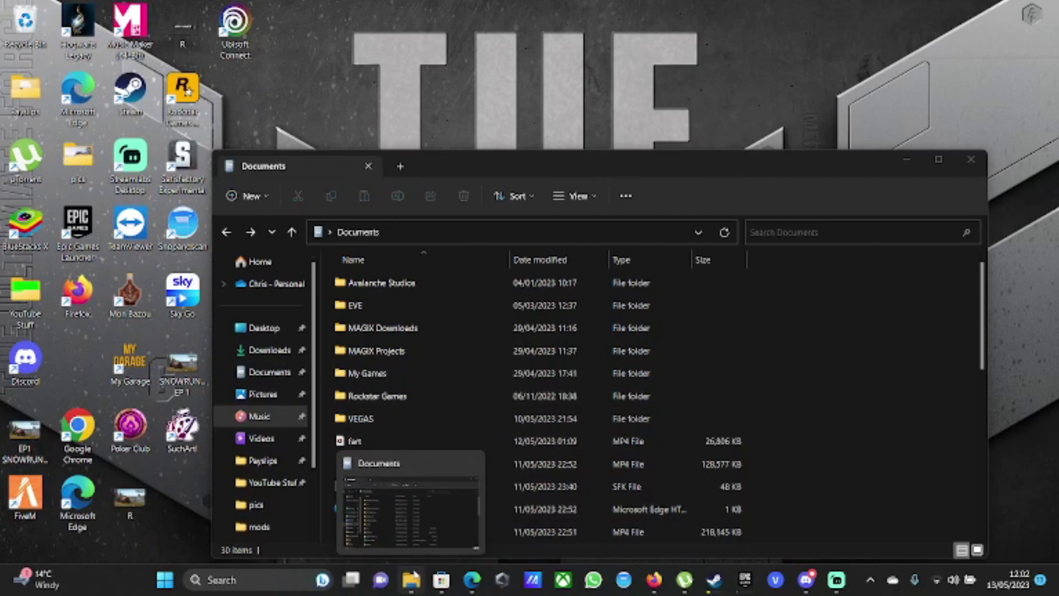
Reopen File Explorer and browse Documents > My Games > FarmingSimulator2022 > savegame1.
left_click(971, 160)
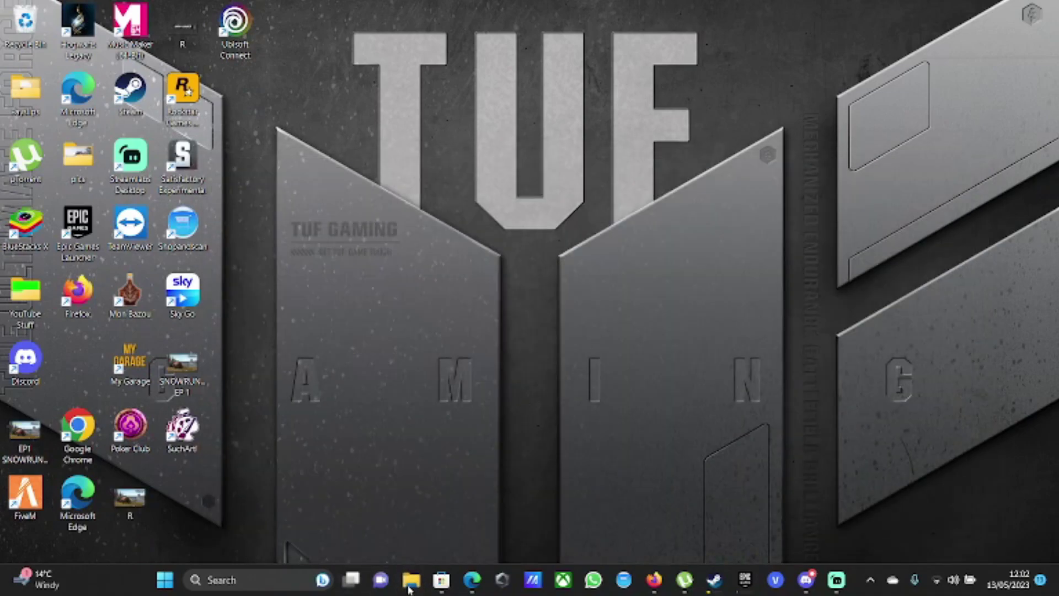
left_click(408, 579)
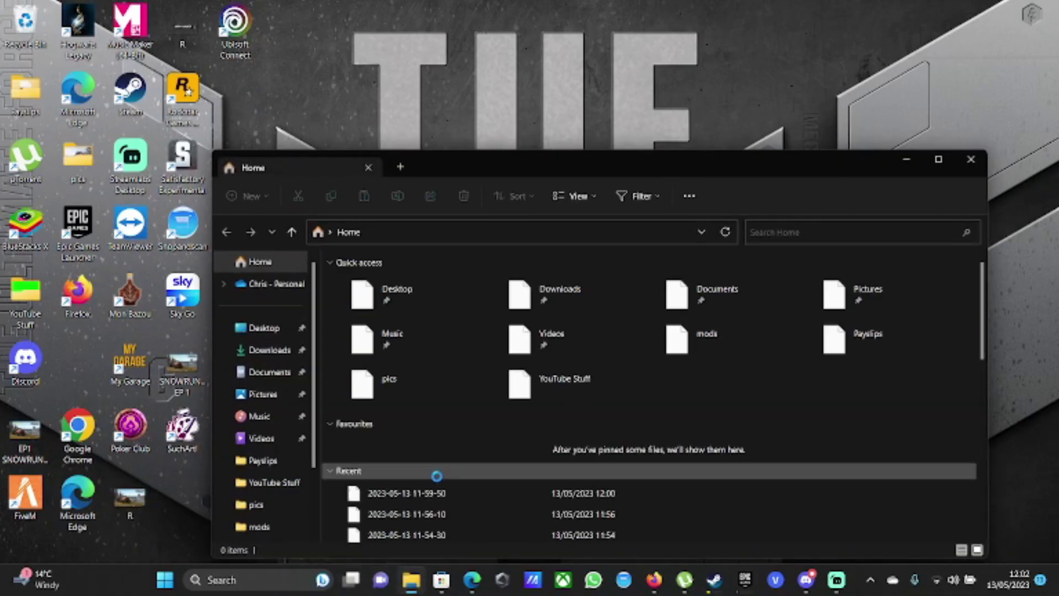
left_click(270, 372)
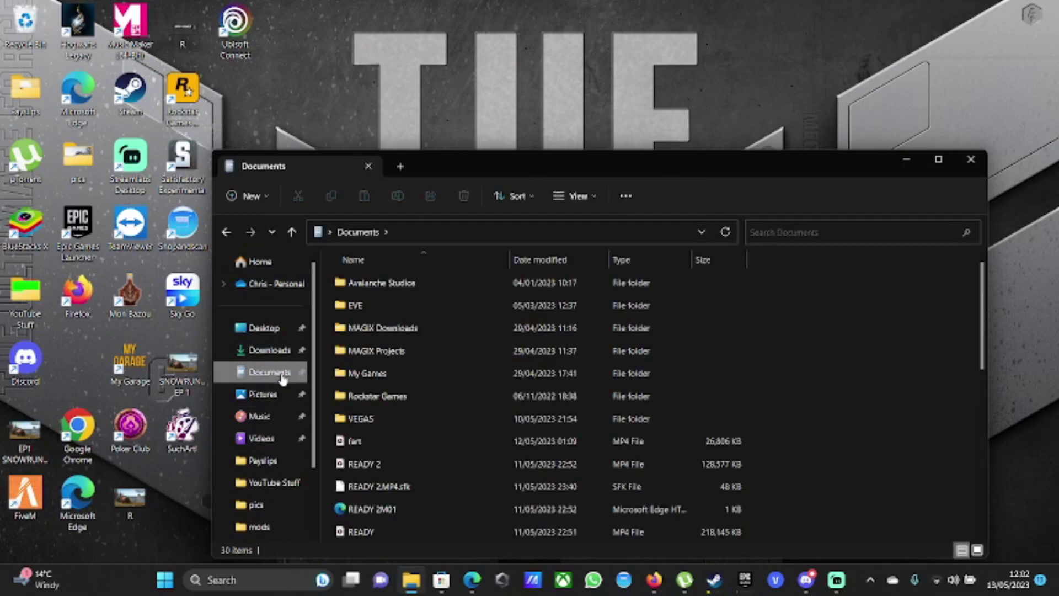
double_click(400, 376)
double_click(422, 305)
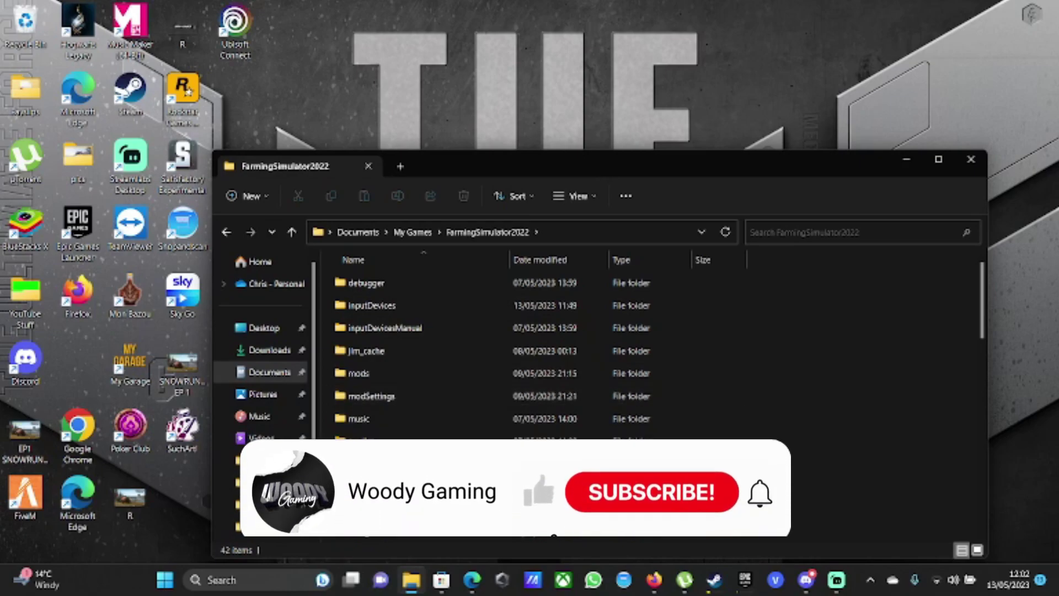
scroll(454, 406, "down", 2)
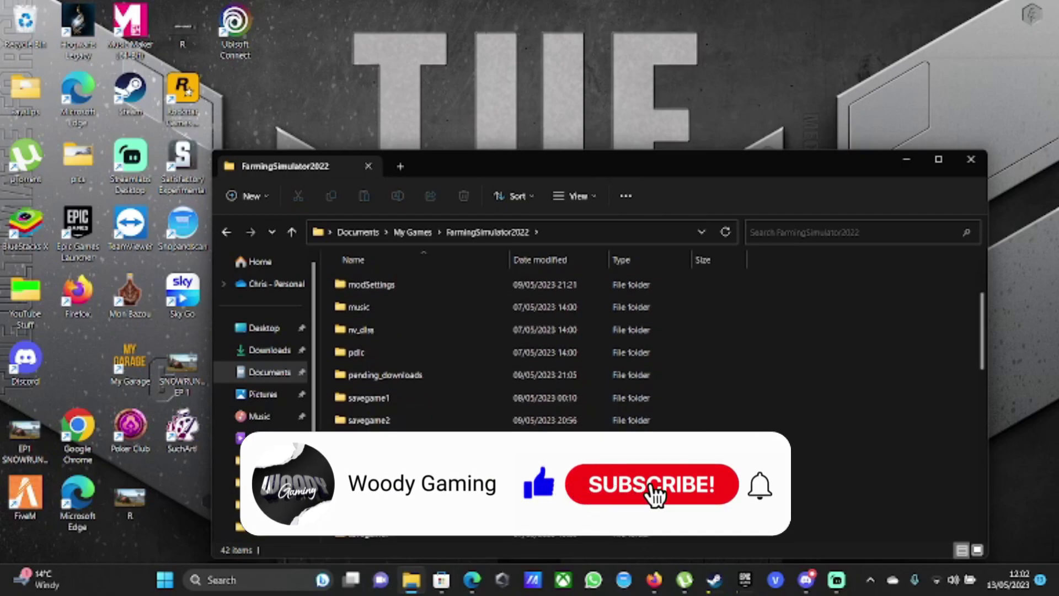
scroll(481, 424, "down", 3)
scroll(482, 424, "down", 3)
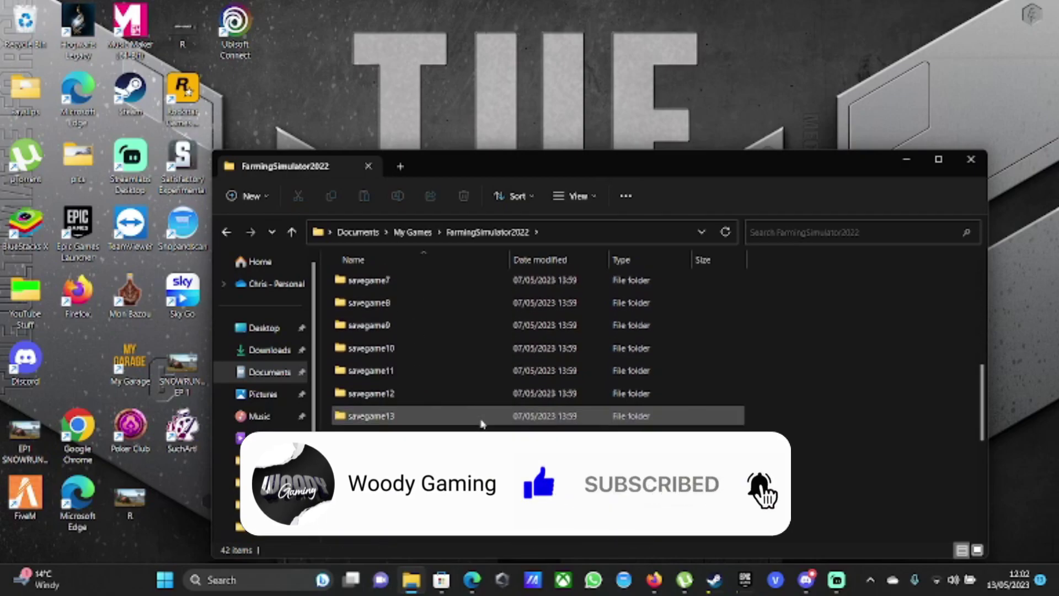
scroll(481, 424, "down", 3)
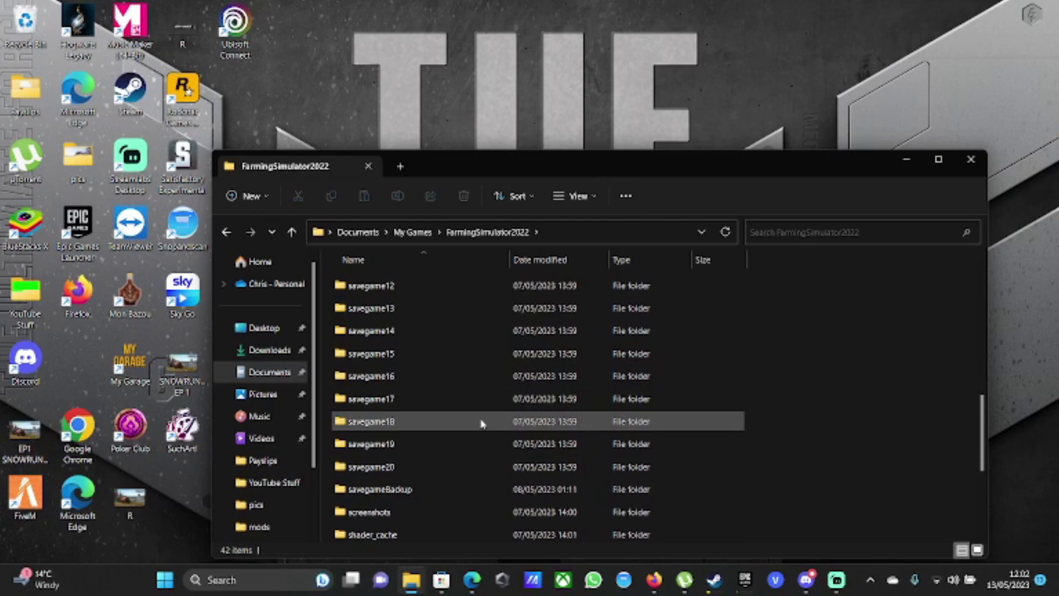
scroll(481, 424, "up", 3)
scroll(483, 423, "up", 3)
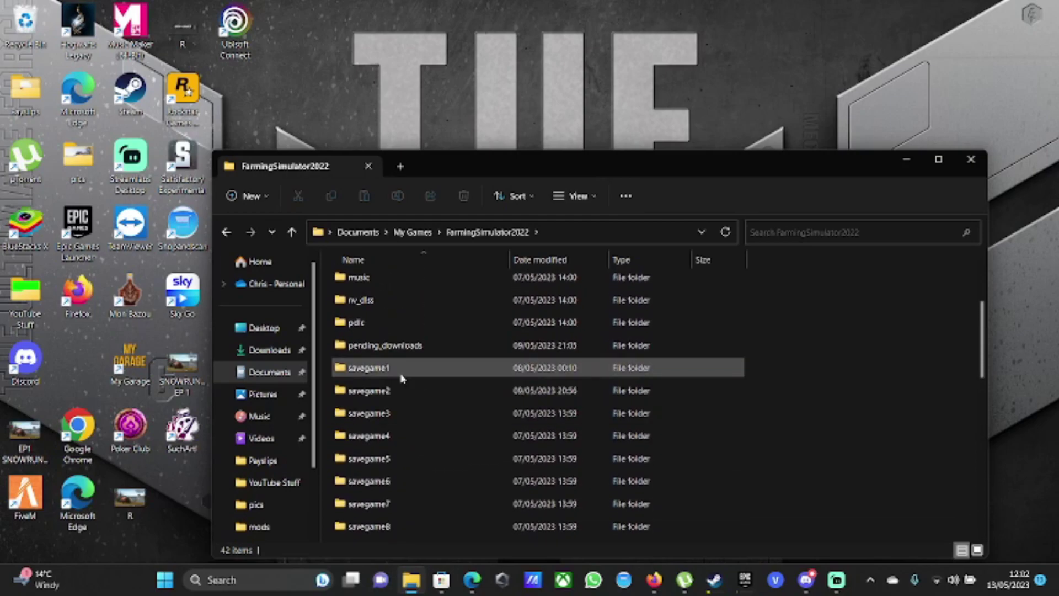
double_click(402, 368)
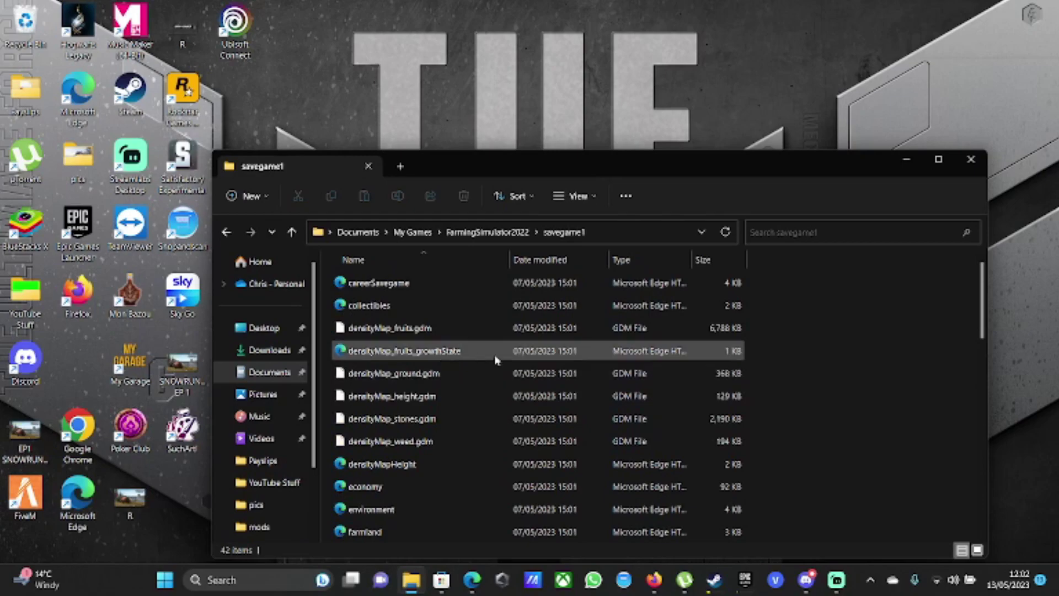
scroll(496, 360, "down", 2)
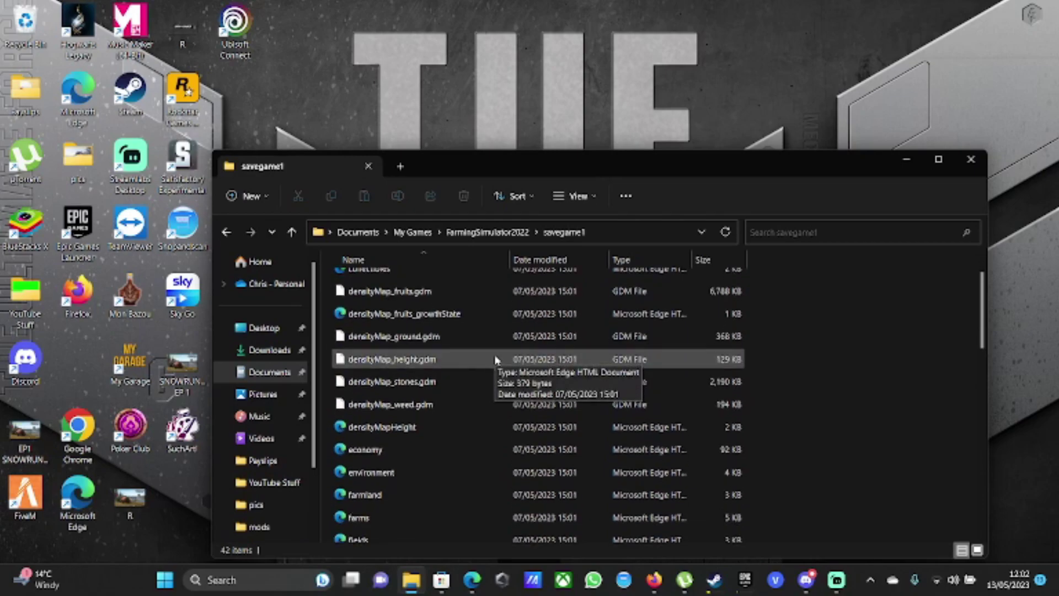
scroll(496, 359, "down", 2)
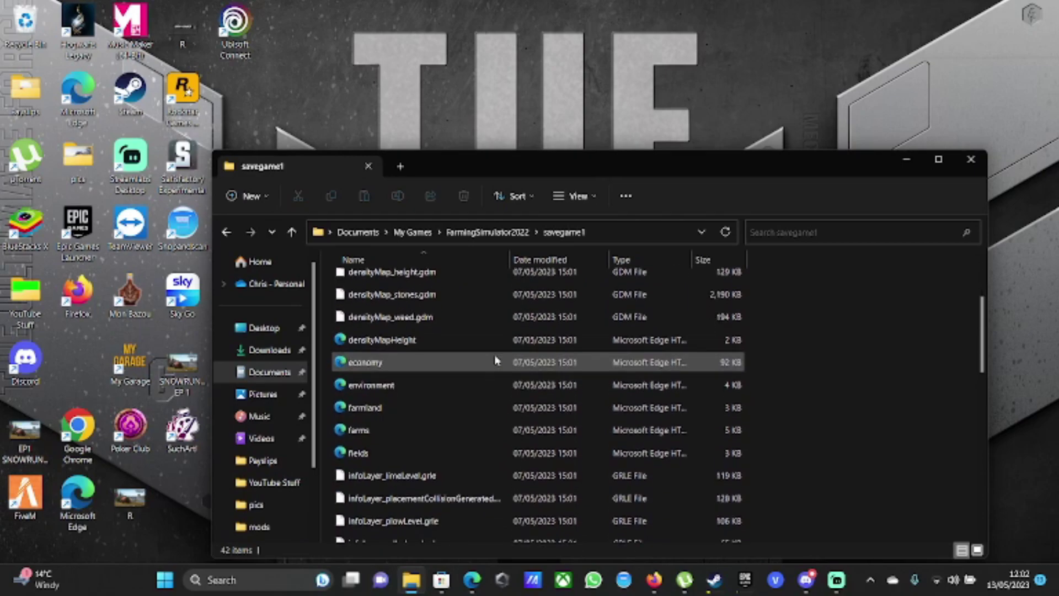
Open farms.xml from savegame1 in Notepad using its right-click Open with menu.
right_click(432, 437)
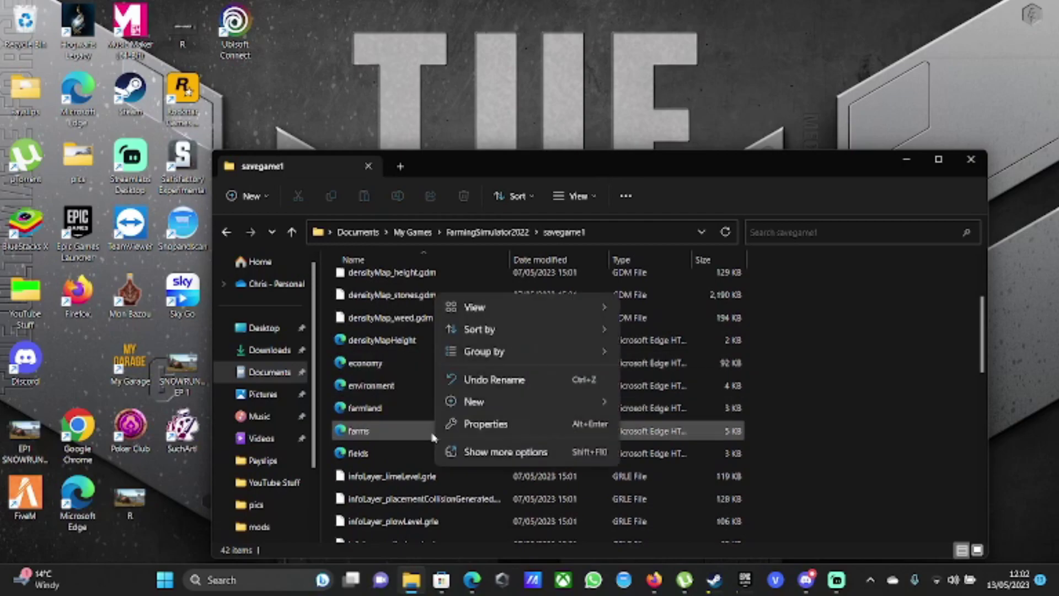
right_click(357, 432)
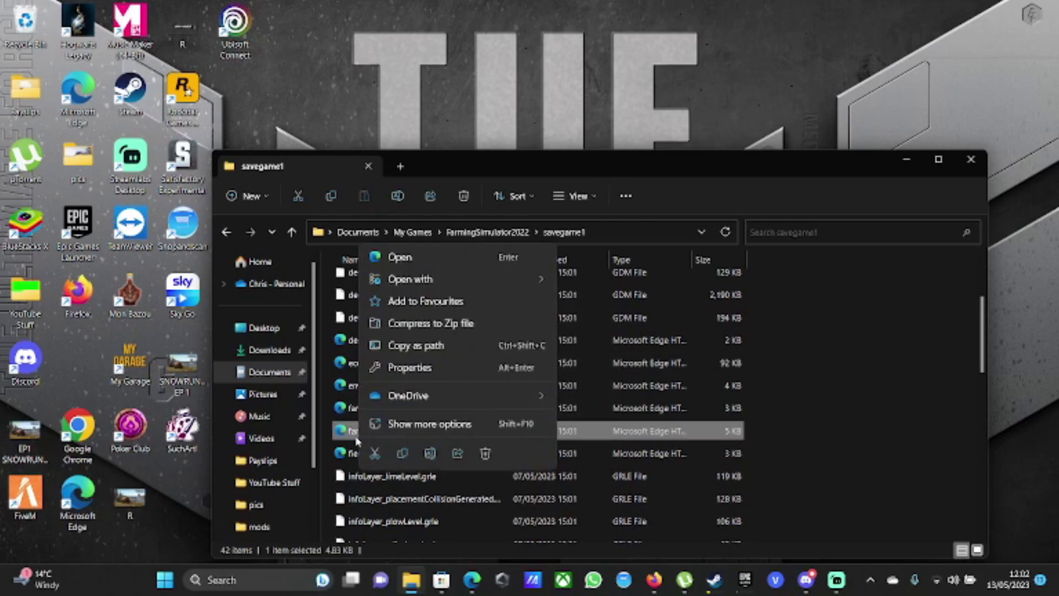
mouse_move(410, 279)
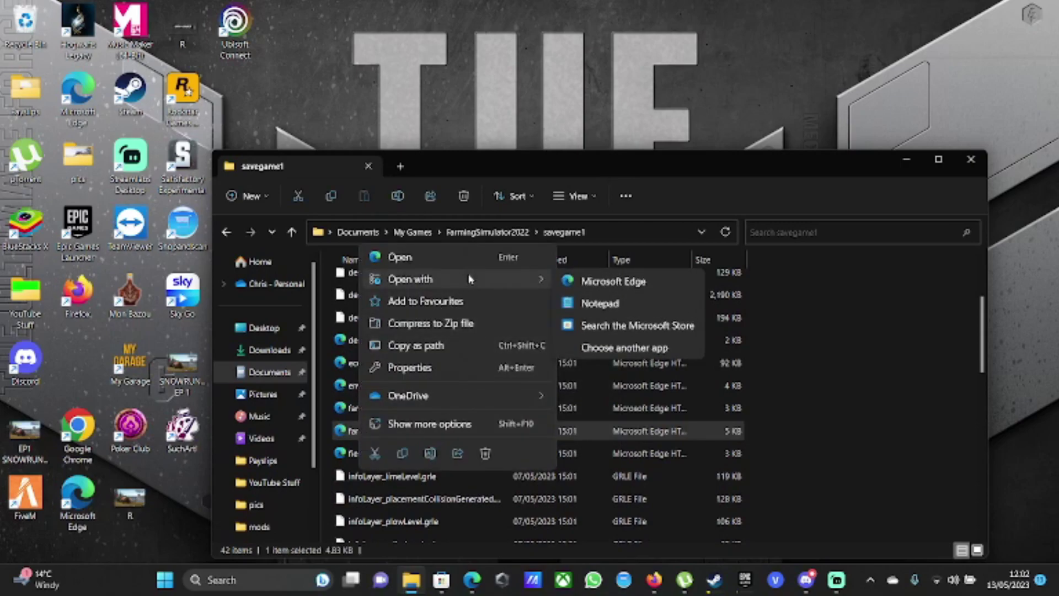
left_click(600, 302)
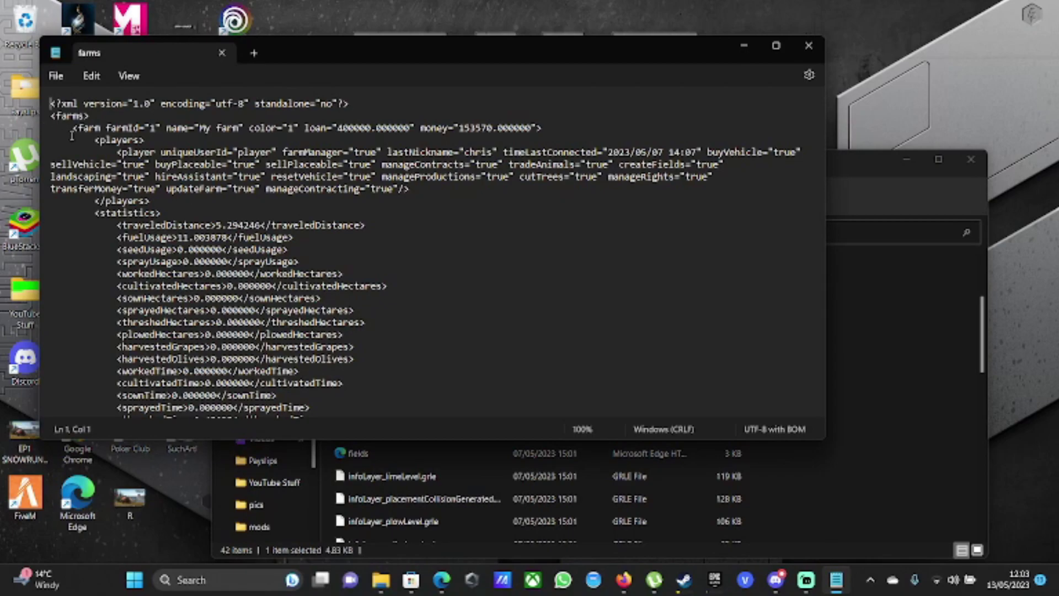
Select the money amount 153570 on the farm line and delete it.
mouse_move(72, 128)
left_mouse_down()
mouse_move(378, 134)
mouse_move(532, 109)
left_mouse_up()
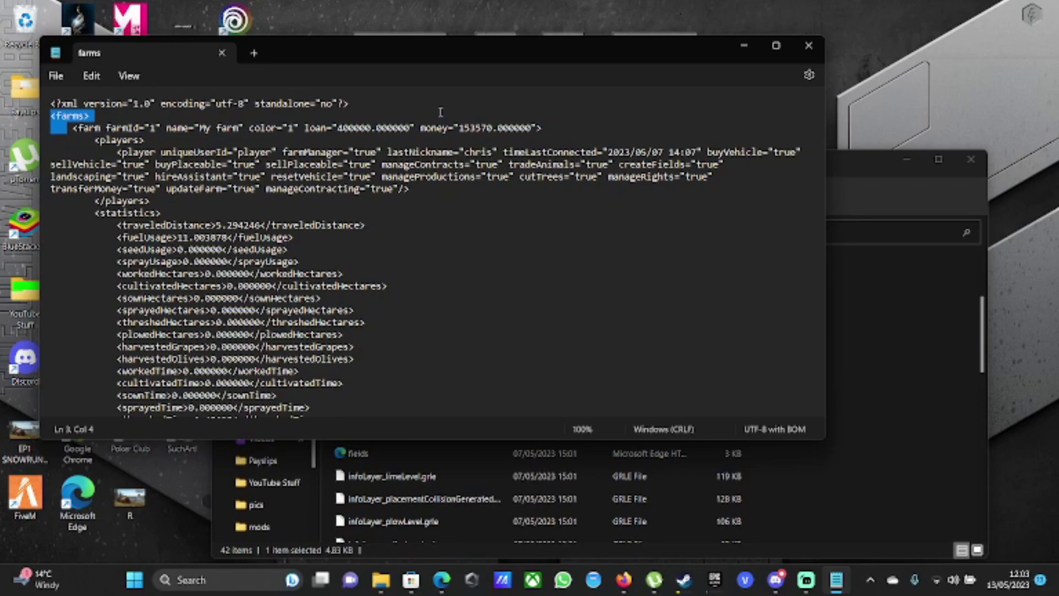
left_click(458, 127)
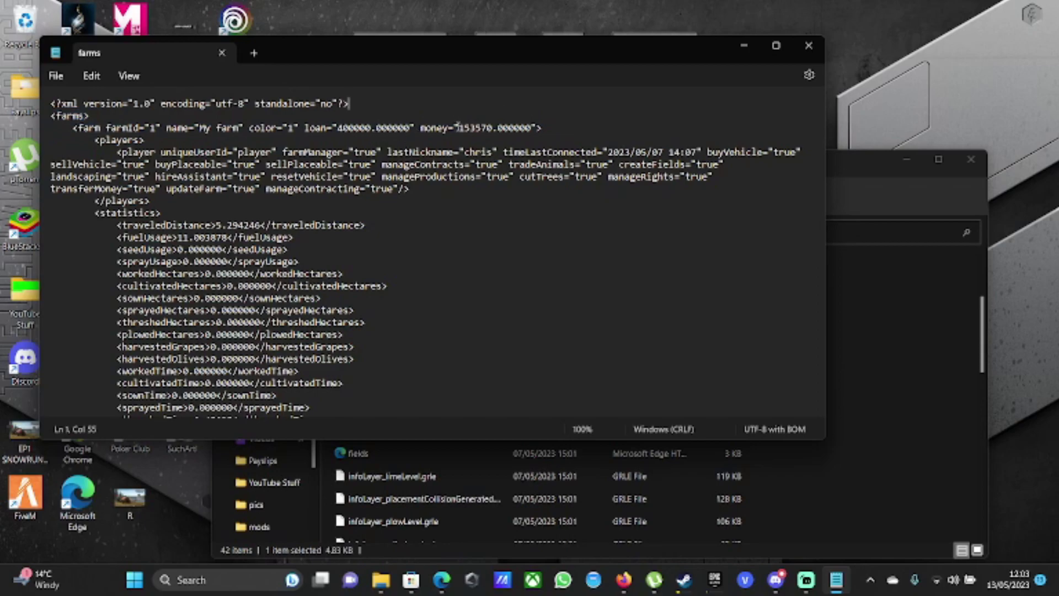
left_click(460, 128)
left_click_drag(460, 127, 495, 128)
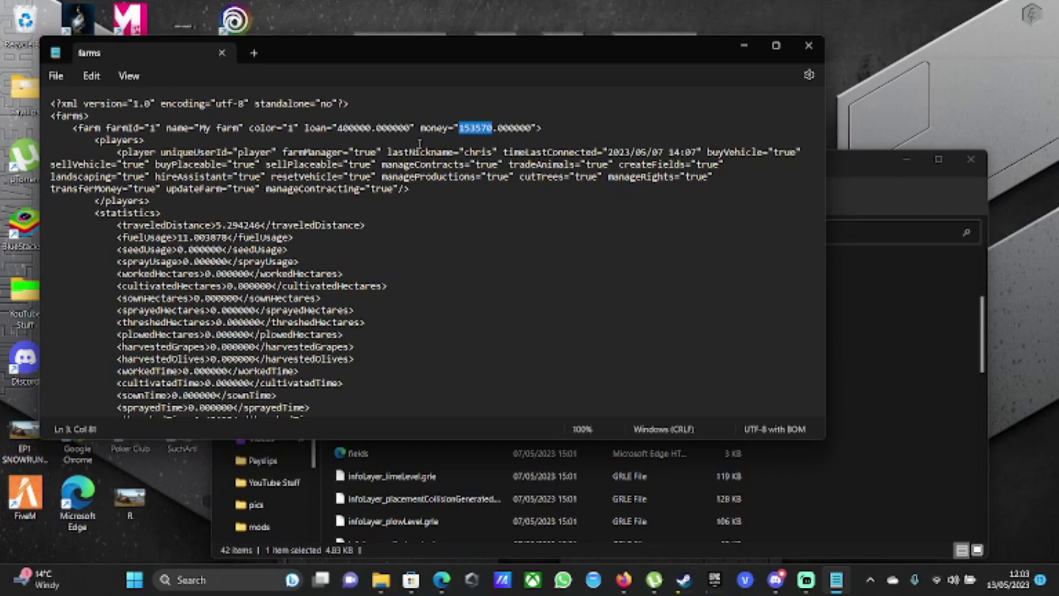
key("BackSpace")
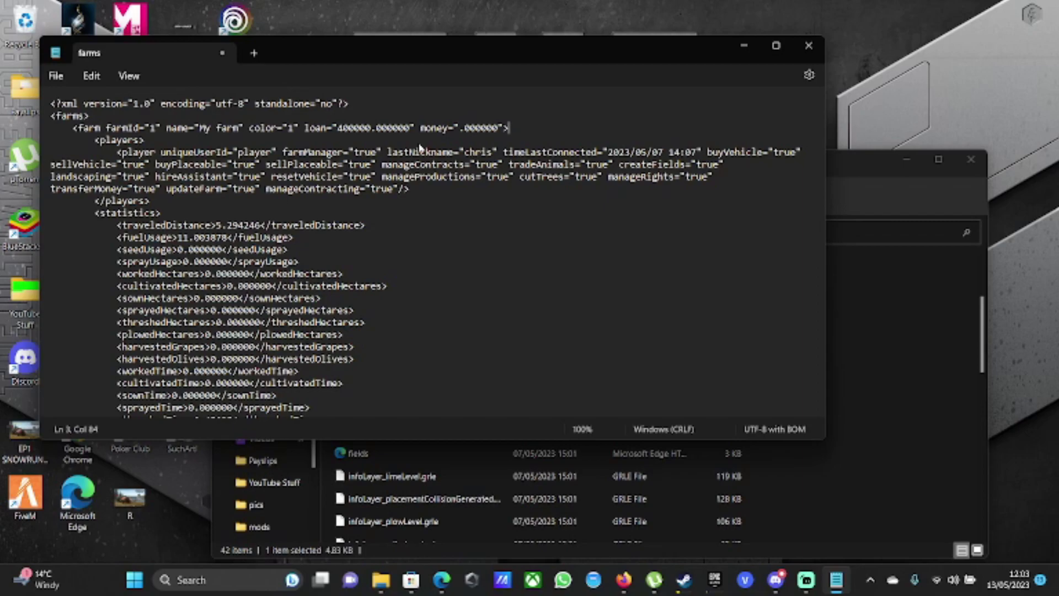
Remove the leftover decimal point so the farm's money value reads 1000000.
left_click(458, 127)
key("Delete")
type("1")
key("Right")
type("000")
key("Left")
key("Left")
key("Left")
left_click(56, 75)
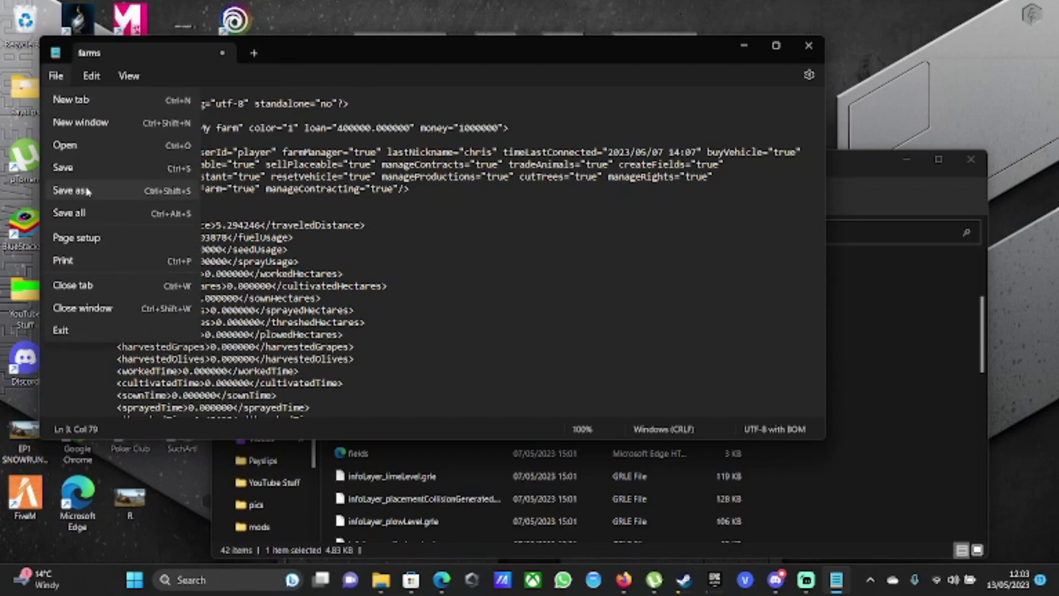
Save farms.xml and relaunch Farming Simulator 22 from Steam's taskbar jump list.
left_click(93, 166)
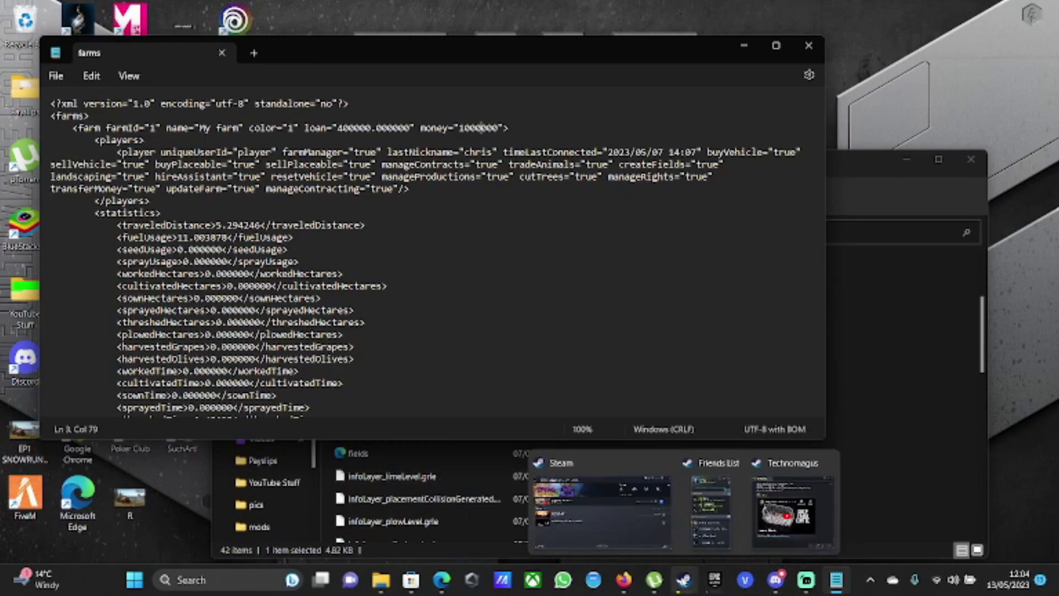
left_click(684, 581)
right_click(684, 582)
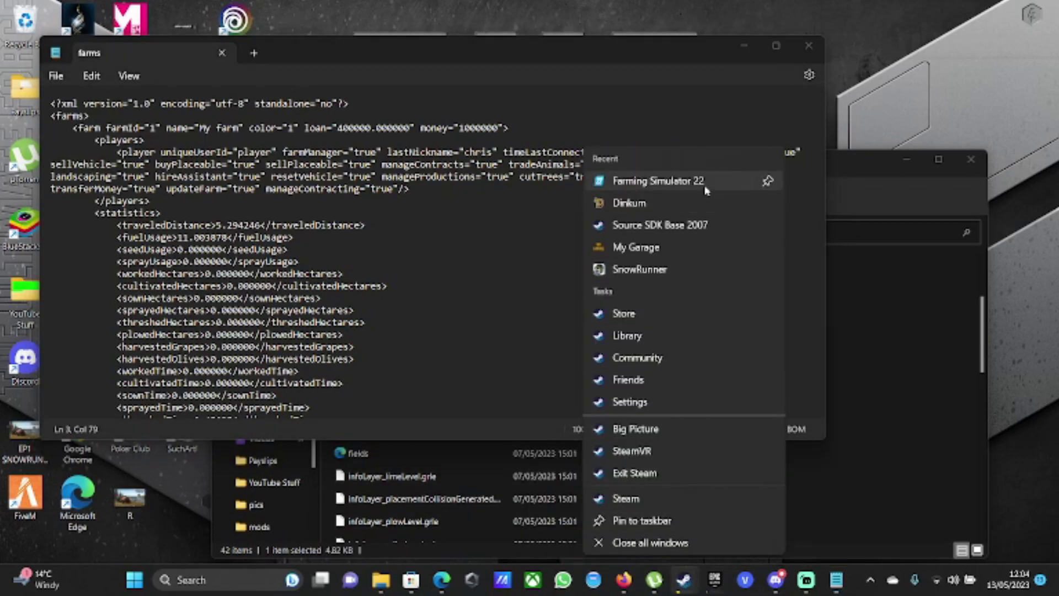
left_click(657, 181)
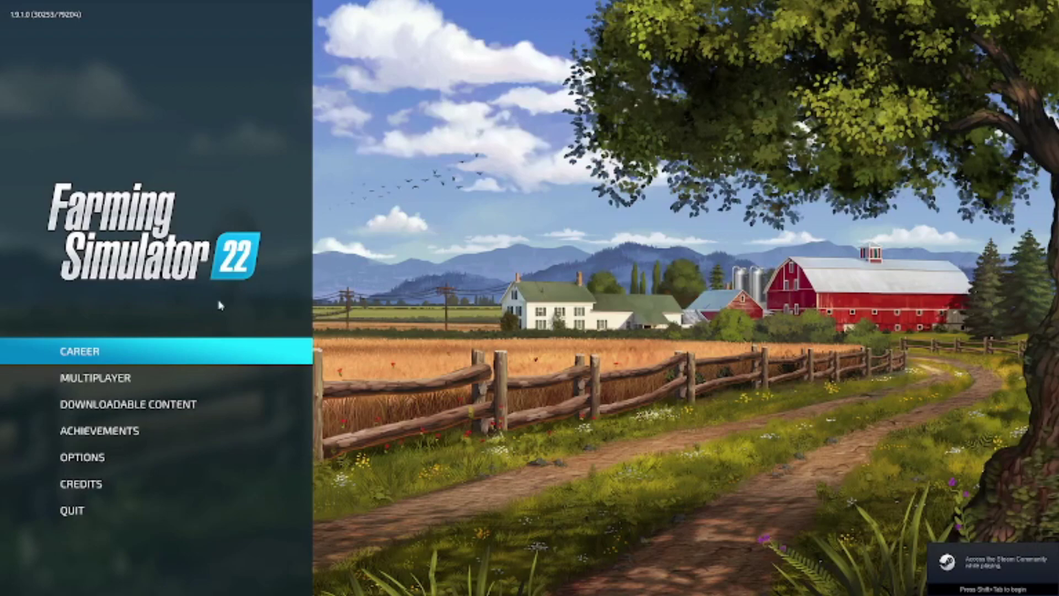
Load career Game save 1 with the current mods and enter the farm once loaded.
left_click(132, 351)
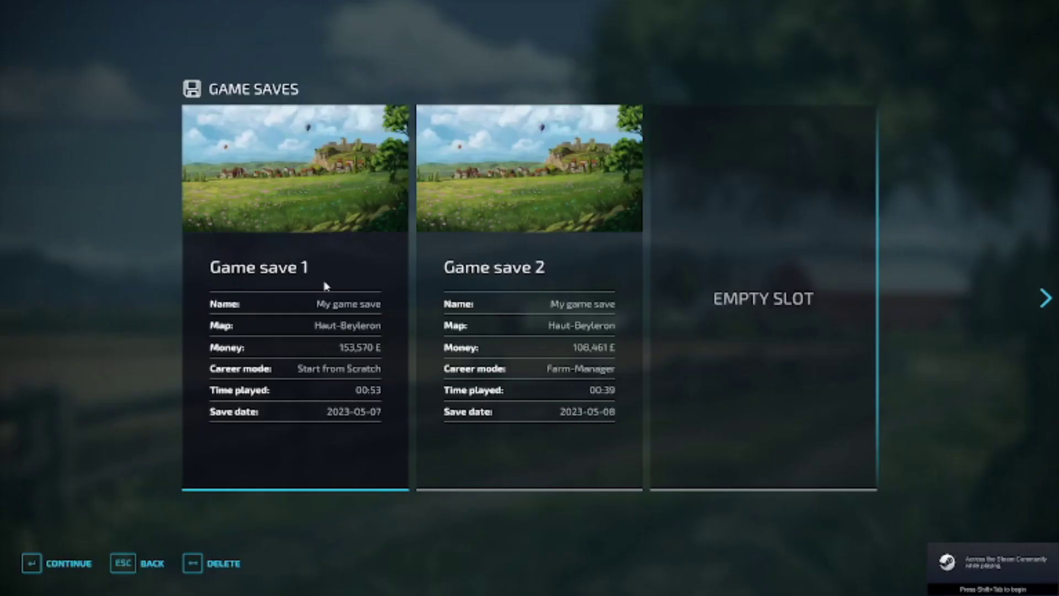
double_click(331, 356)
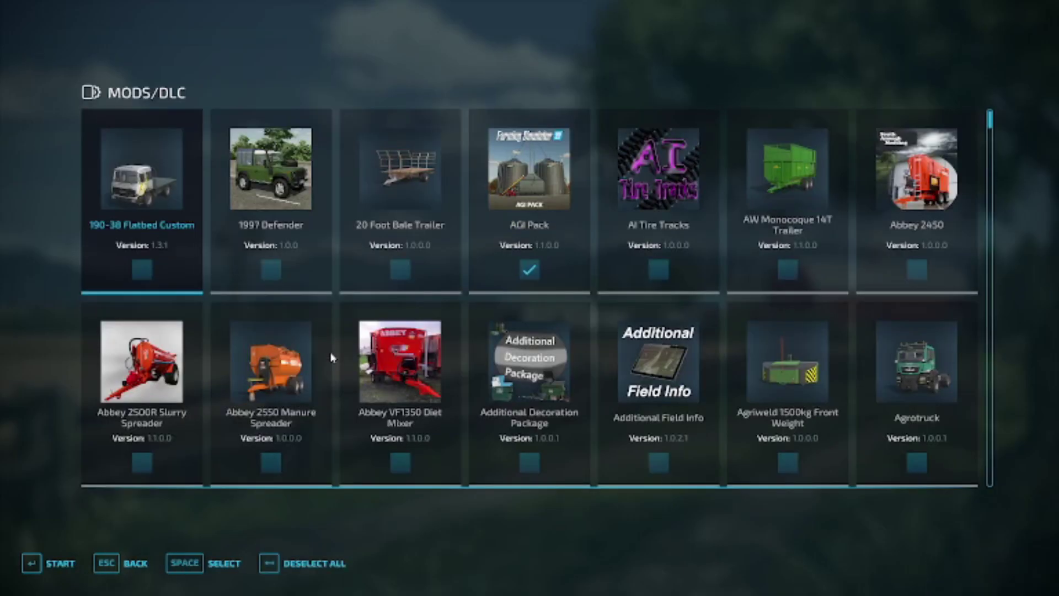
left_click(50, 563)
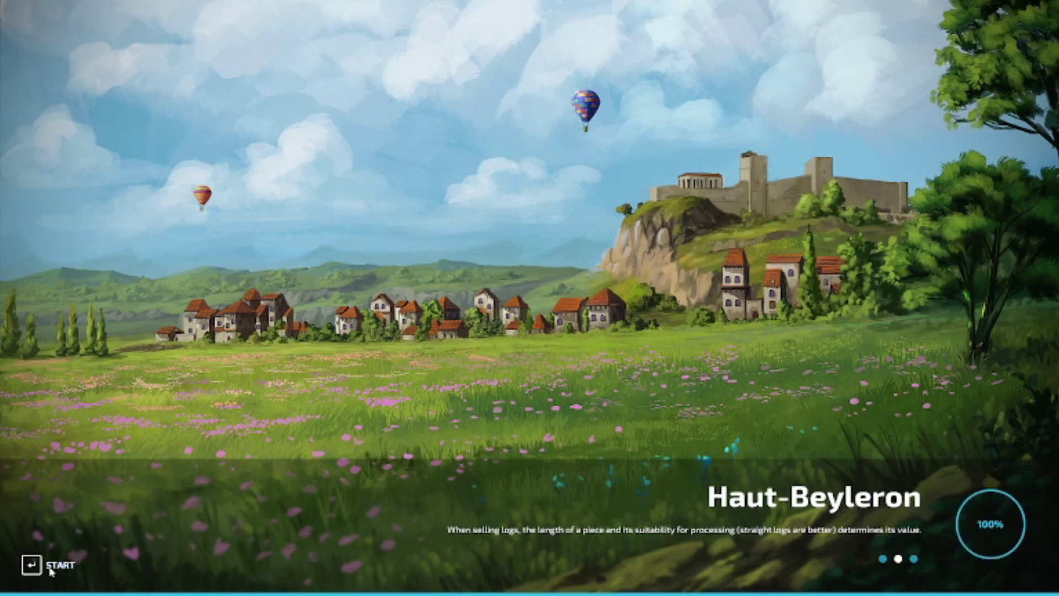
left_click(50, 564)
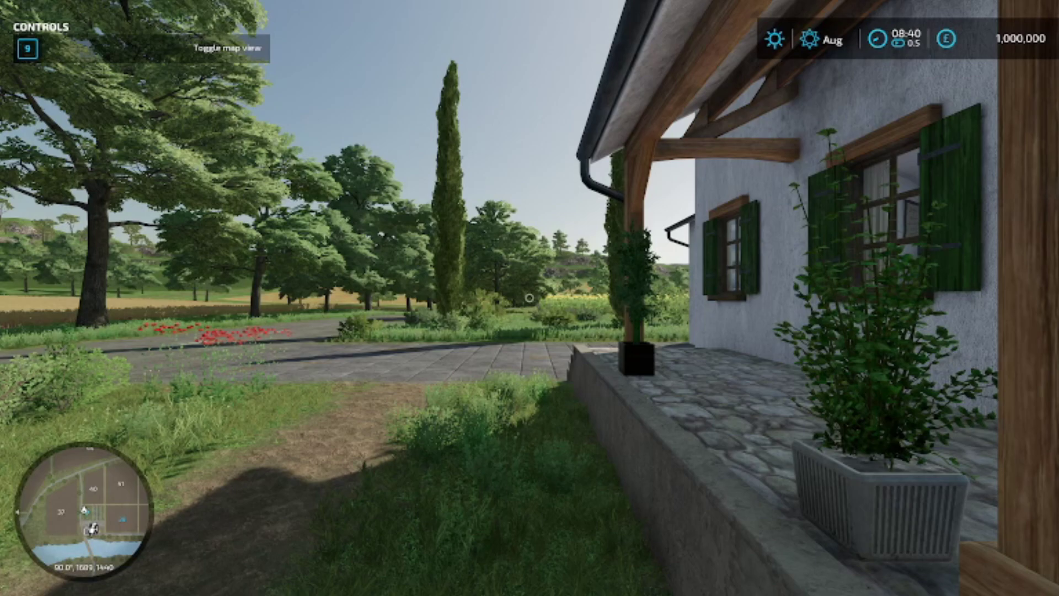
Open the in-game vehicle shop with P.
key("p")
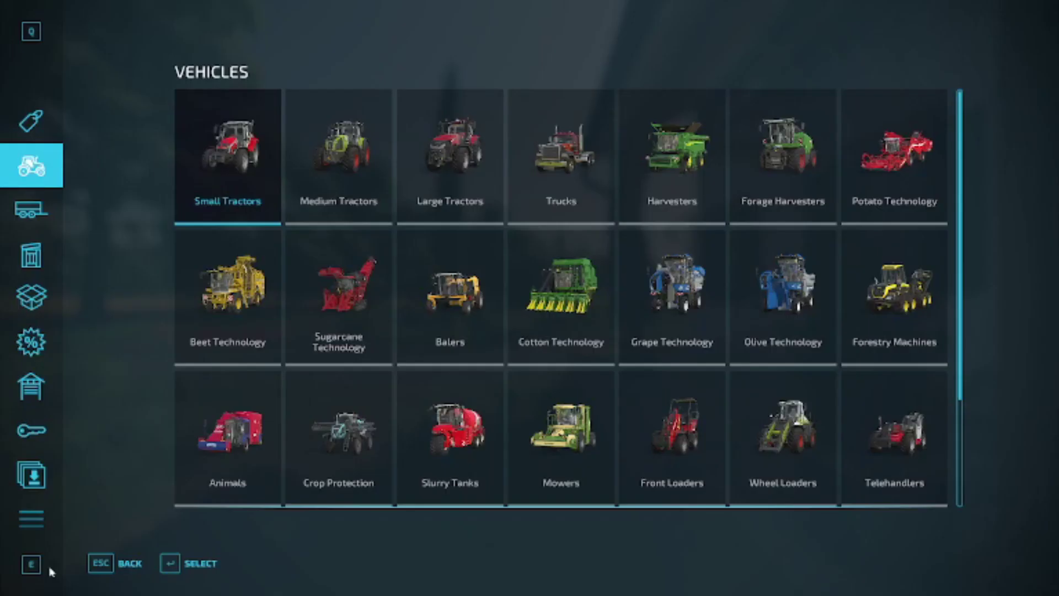
Browse Medium Tractors and open the MF 6700 S purchase screen.
left_click(361, 199)
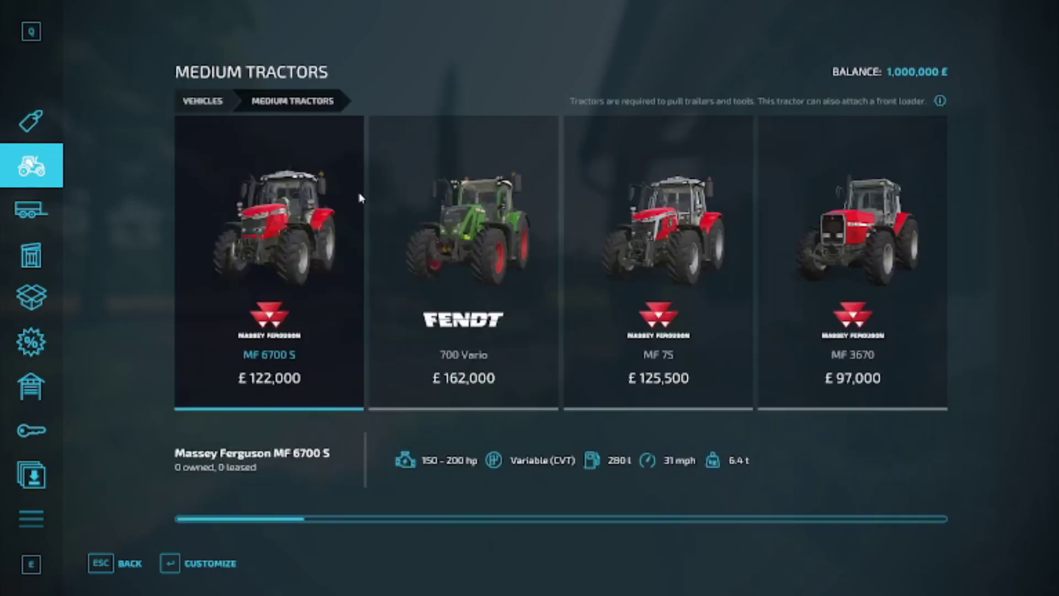
left_click(289, 210)
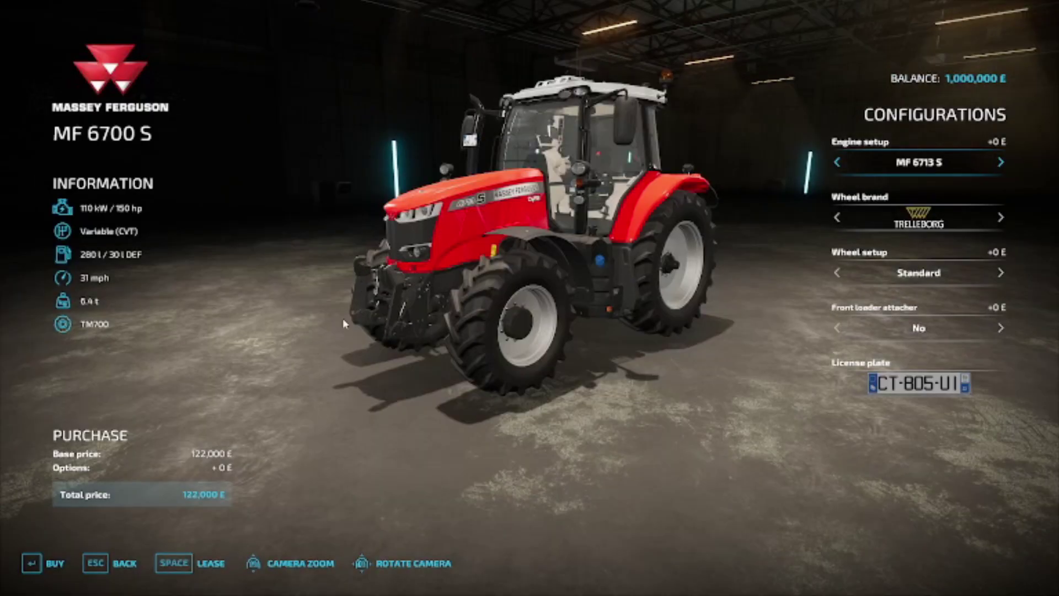